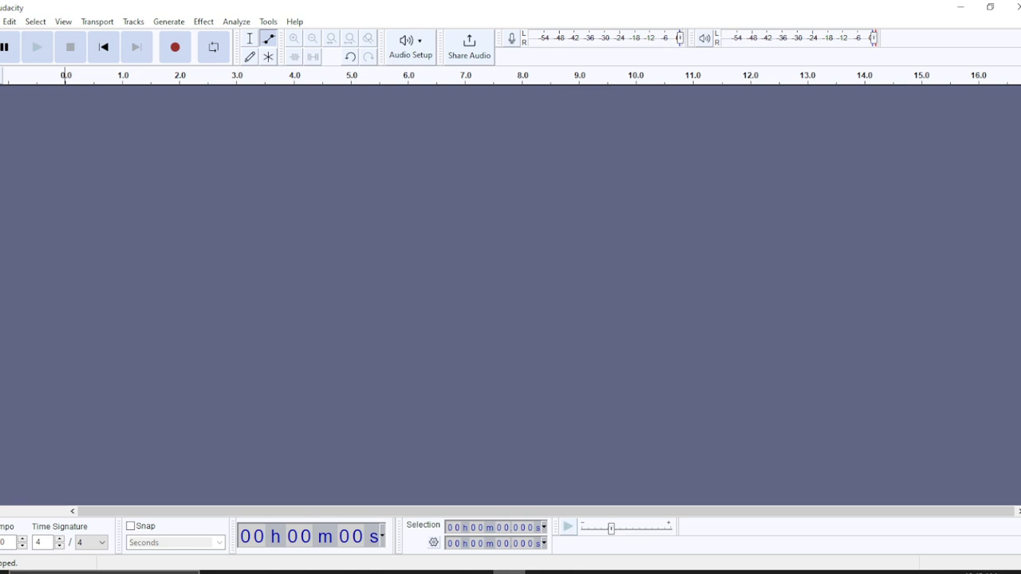
# Step: Record a new stereo audio clip about 21 seconds long, with the Selection tool active
pyautogui.click(251, 41)
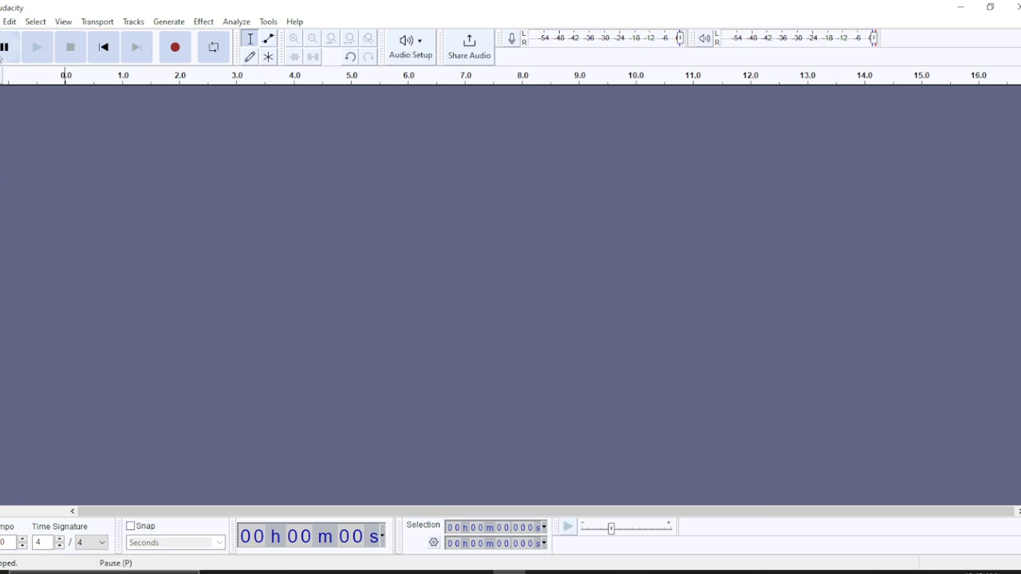
pyautogui.click(175, 51)
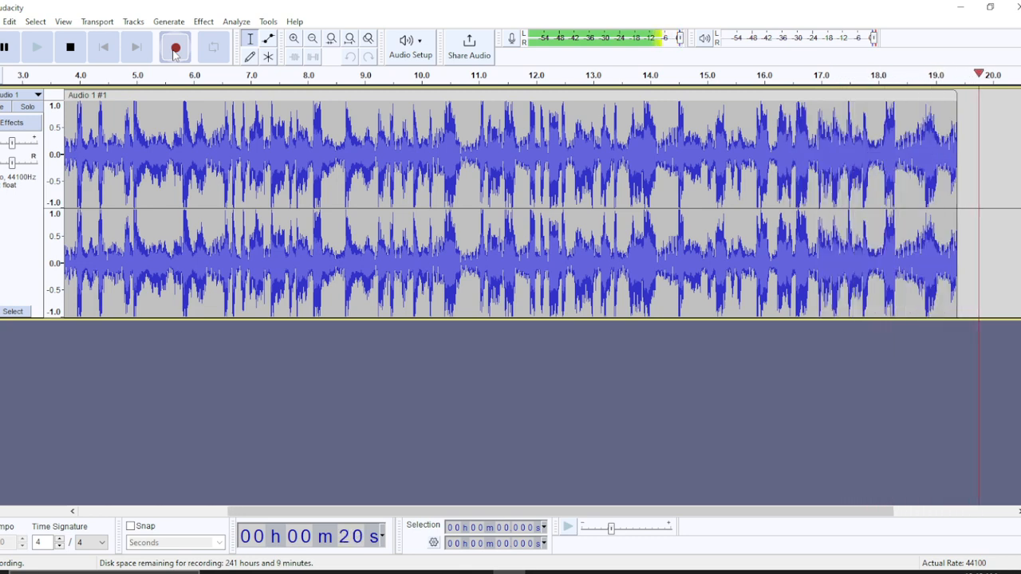
pyautogui.click(71, 50)
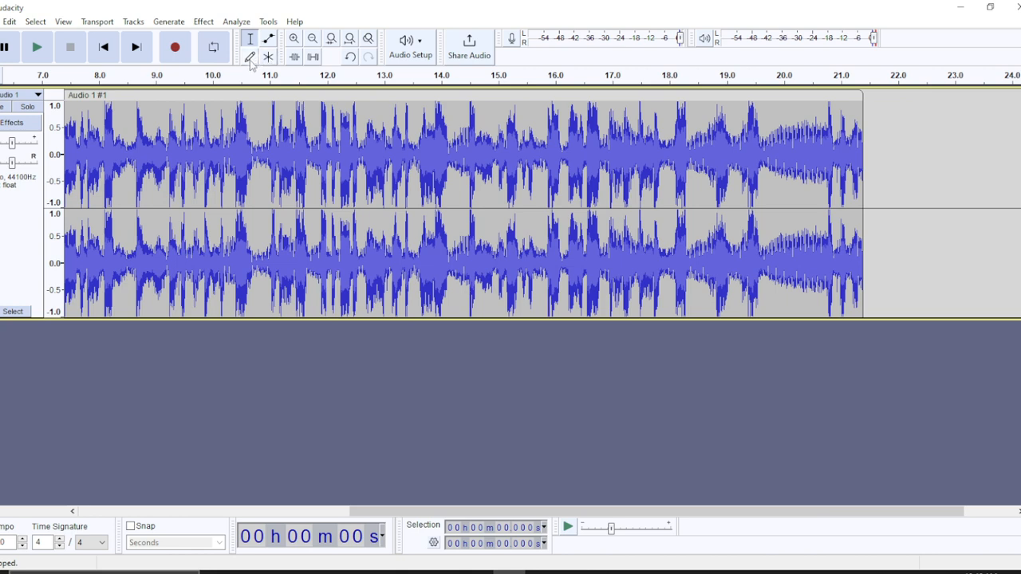
# Step: Activate the Draw tool and try drawing on the recorded waveform at the current overview zoom
pyautogui.click(250, 58)
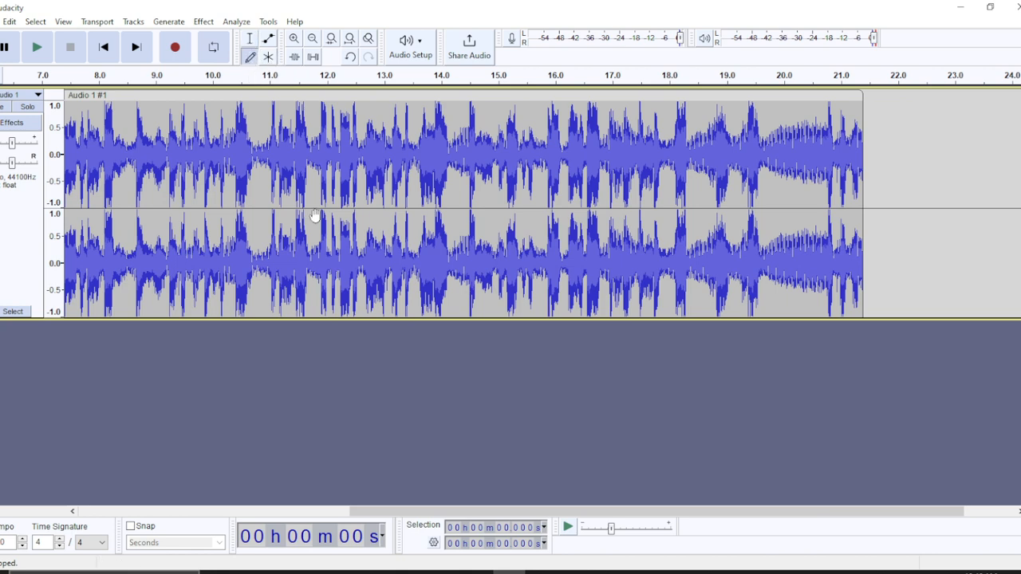
pyautogui.click(393, 216)
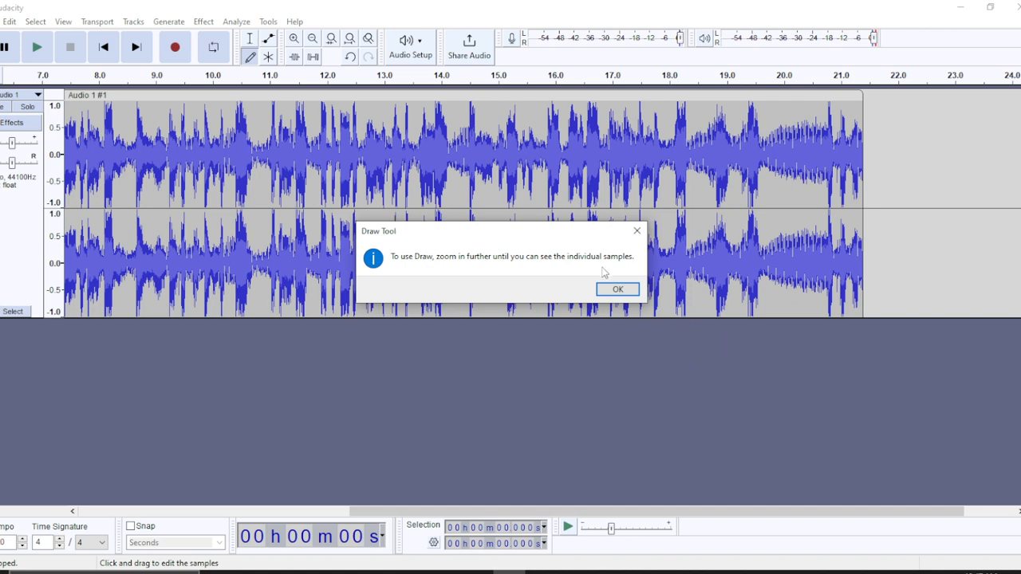
pyautogui.click(616, 290)
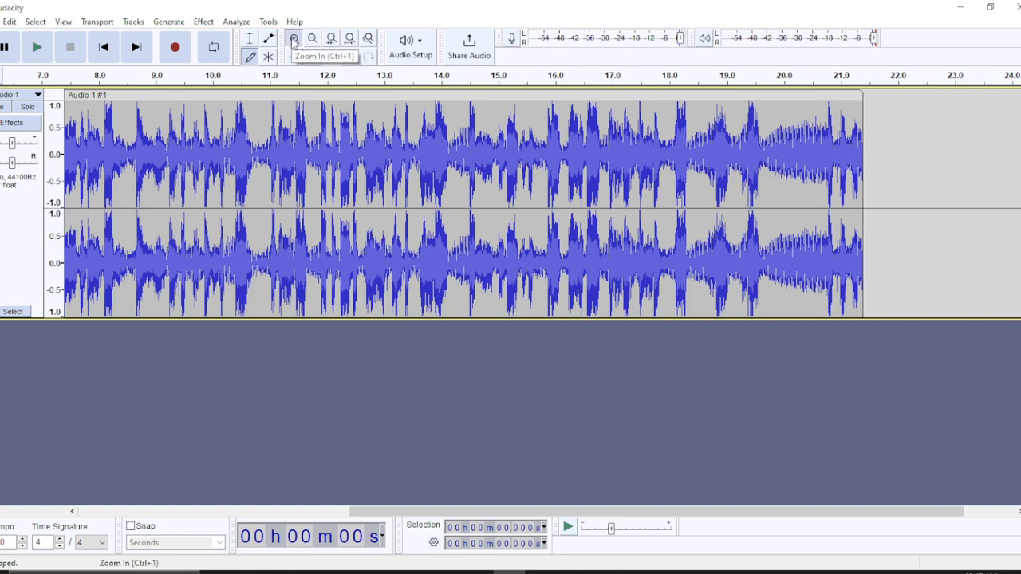
# Step: Magnify the waveform around 15.795 s until its individual samples can be edited
pyautogui.click(294, 39)
pyautogui.click(294, 39)
pyautogui.click(294, 39)
pyautogui.click(293, 40)
pyautogui.click(294, 39)
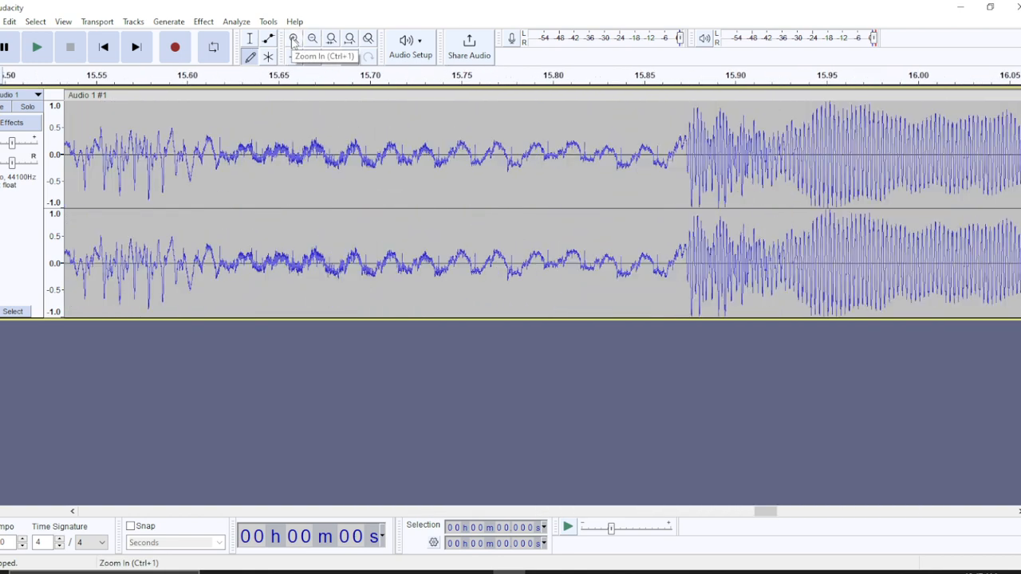
pyautogui.click(293, 39)
pyautogui.click(293, 39)
pyautogui.click(294, 39)
pyautogui.click(294, 39)
pyautogui.click(294, 39)
pyautogui.click(294, 39)
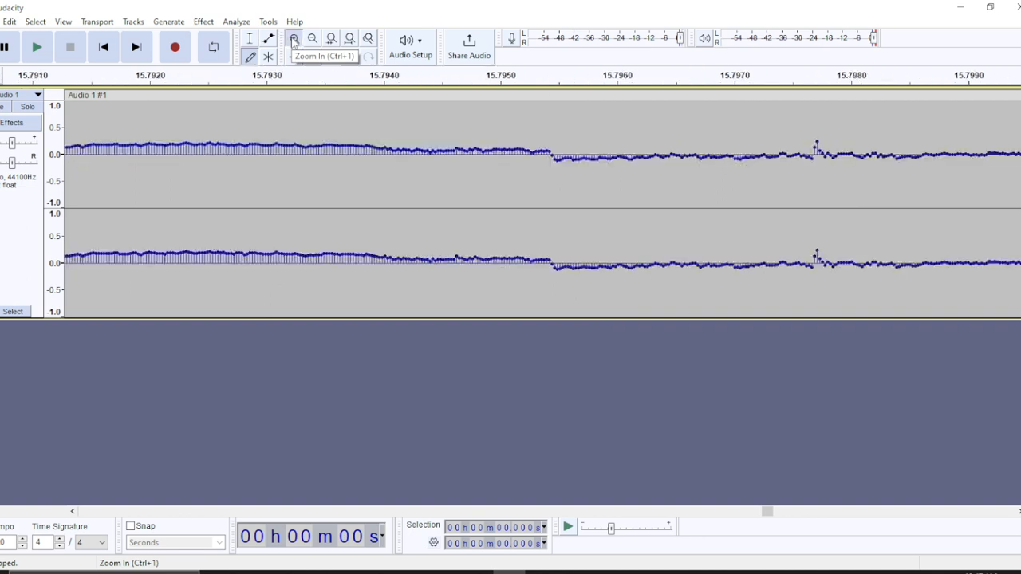
pyautogui.click(294, 40)
pyautogui.click(294, 40)
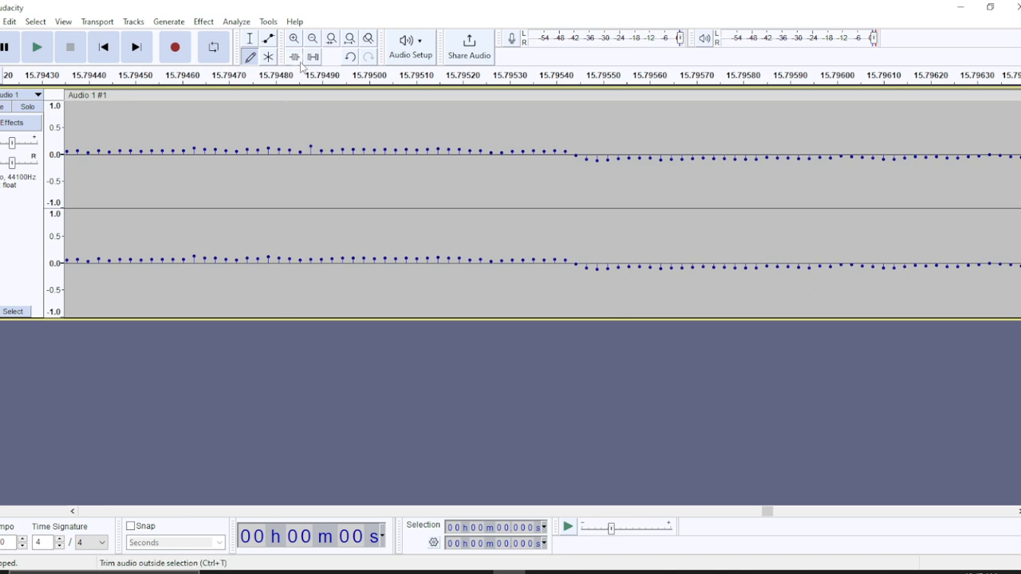
# Step: Try to draw on the upper channel near 15.792 s at a wider zoom where the waveform is a continuous line
pyautogui.click(313, 42)
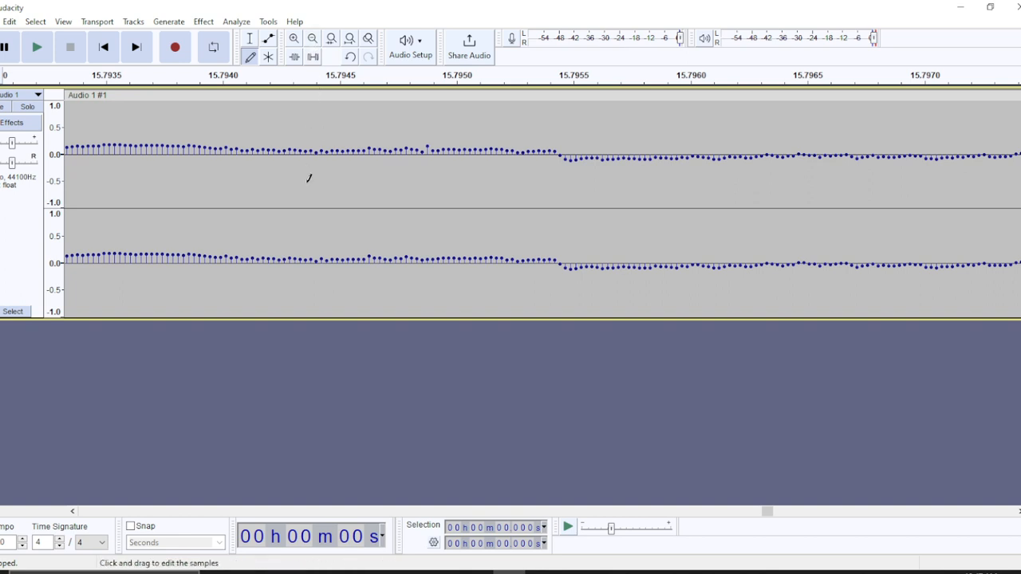
pyautogui.click(313, 42)
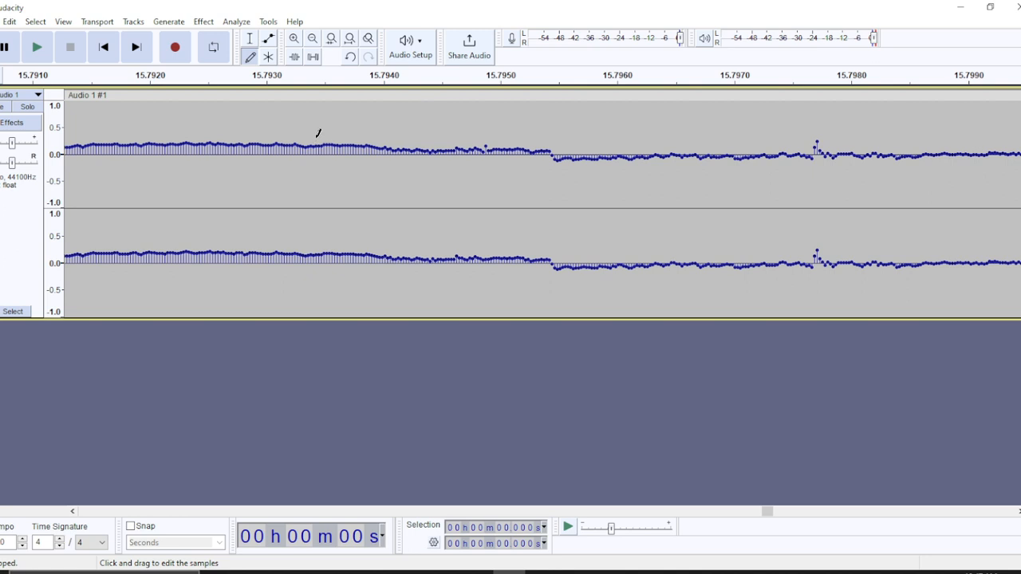
pyautogui.click(314, 41)
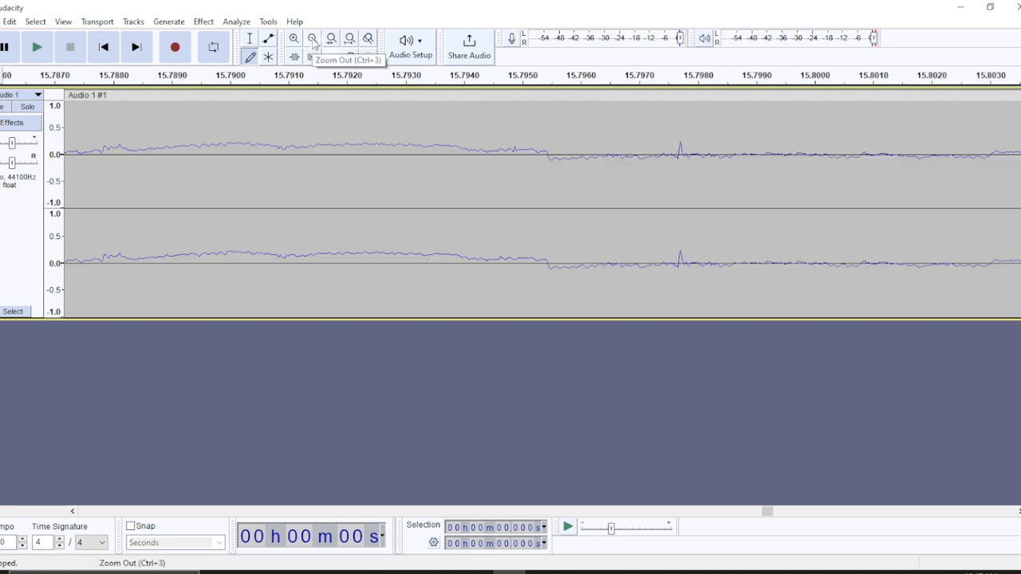
pyautogui.click(322, 148)
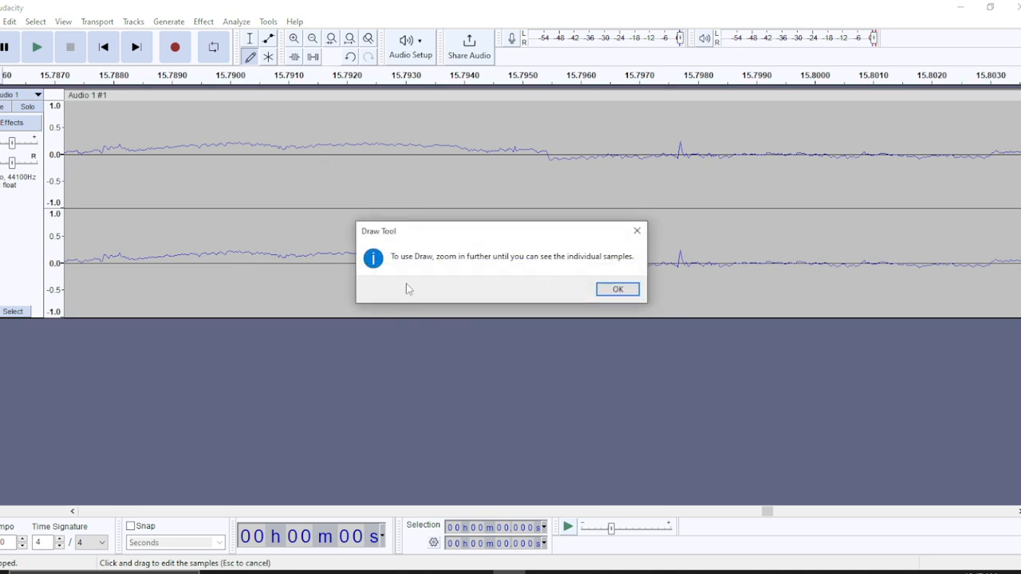
pyautogui.click(617, 290)
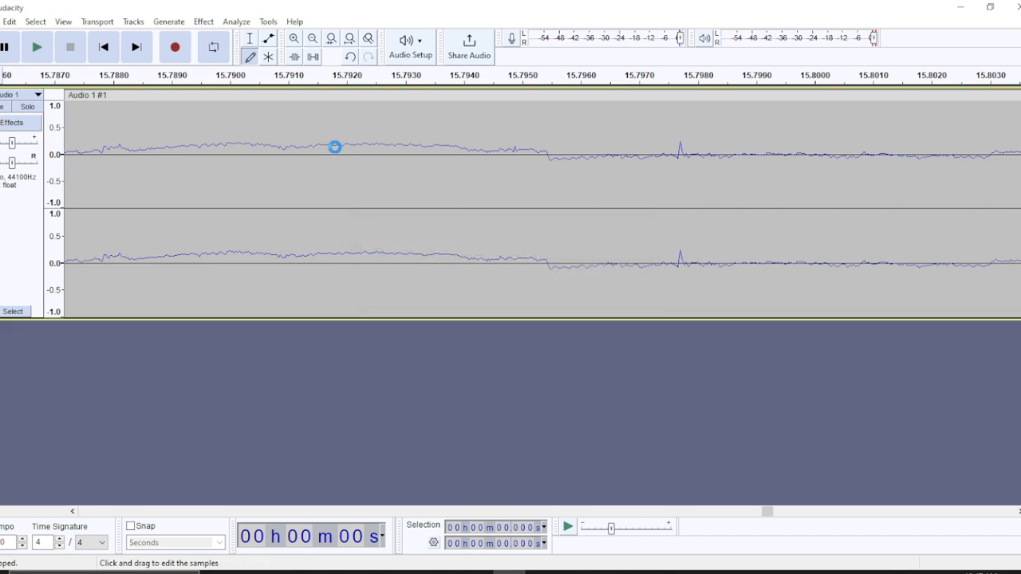
pyautogui.click(335, 147)
pyautogui.click(617, 290)
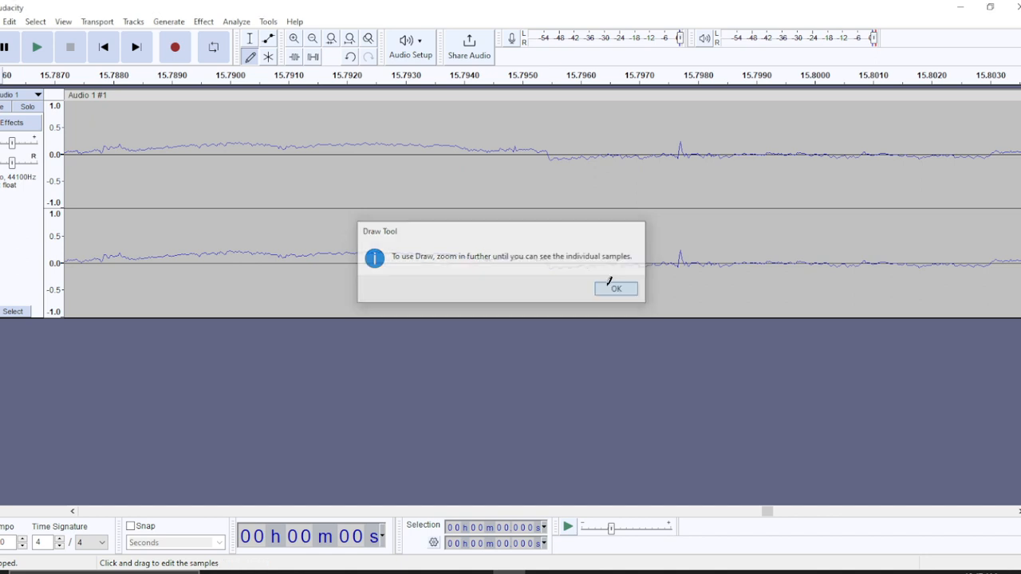
# Step: Redraw the samples of both channels freehand into large irregular waves between about 15.791 and 15.799 s
pyautogui.click(293, 38)
pyautogui.moveTo(345, 149)
pyautogui.mouseDown()
pyautogui.moveTo(393, 186)
pyautogui.moveTo(364, 136)
pyautogui.moveTo(341, 128)
pyautogui.mouseUp()
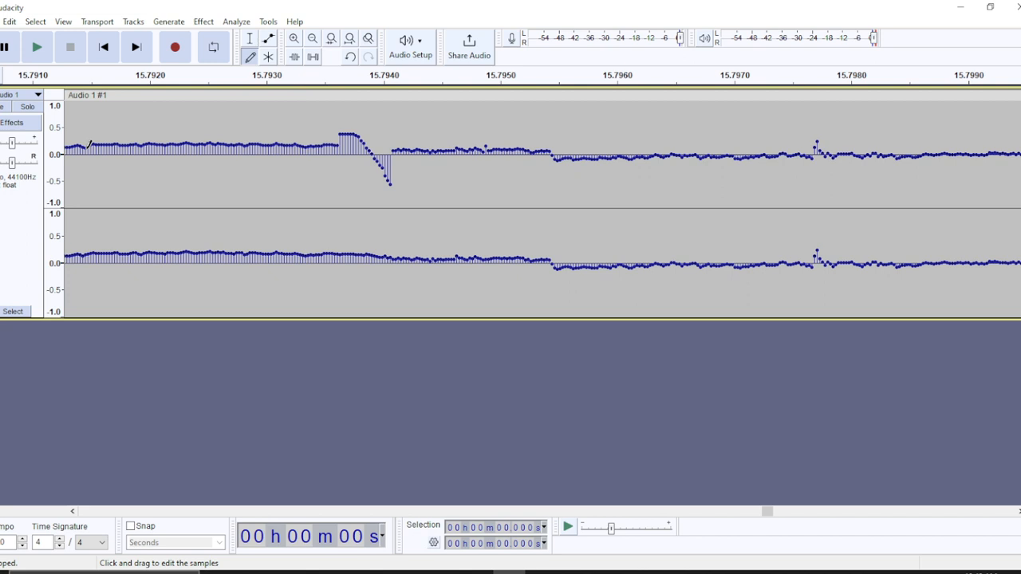
pyautogui.moveTo(88, 147)
pyautogui.mouseDown()
pyautogui.moveTo(98, 130)
pyautogui.moveTo(187, 109)
pyautogui.moveTo(309, 195)
pyautogui.moveTo(377, 199)
pyautogui.moveTo(399, 139)
pyautogui.moveTo(467, 145)
pyautogui.moveTo(521, 198)
pyautogui.moveTo(567, 186)
pyautogui.moveTo(573, 147)
pyautogui.moveTo(626, 154)
pyautogui.moveTo(677, 201)
pyautogui.moveTo(702, 188)
pyautogui.moveTo(707, 162)
pyautogui.moveTo(758, 149)
pyautogui.moveTo(845, 182)
pyautogui.moveTo(872, 140)
pyautogui.moveTo(910, 195)
pyautogui.moveTo(1003, 141)
pyautogui.moveTo(1008, 185)
pyautogui.moveTo(1020, 158)
pyautogui.mouseUp()
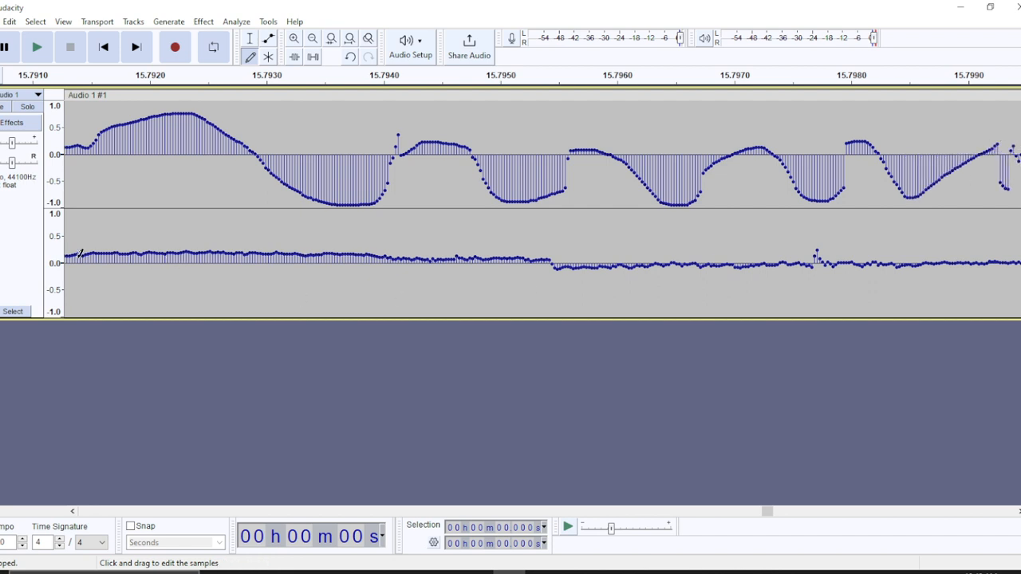
pyautogui.moveTo(74, 255)
pyautogui.mouseDown()
pyautogui.moveTo(158, 308)
pyautogui.moveTo(217, 254)
pyautogui.moveTo(327, 316)
pyautogui.moveTo(372, 275)
pyautogui.moveTo(431, 267)
pyautogui.moveTo(518, 267)
pyautogui.moveTo(595, 317)
pyautogui.moveTo(642, 262)
pyautogui.moveTo(766, 313)
pyautogui.moveTo(835, 276)
pyautogui.moveTo(837, 293)
pyautogui.moveTo(944, 281)
pyautogui.moveTo(988, 316)
pyautogui.moveTo(1020, 294)
pyautogui.mouseUp()
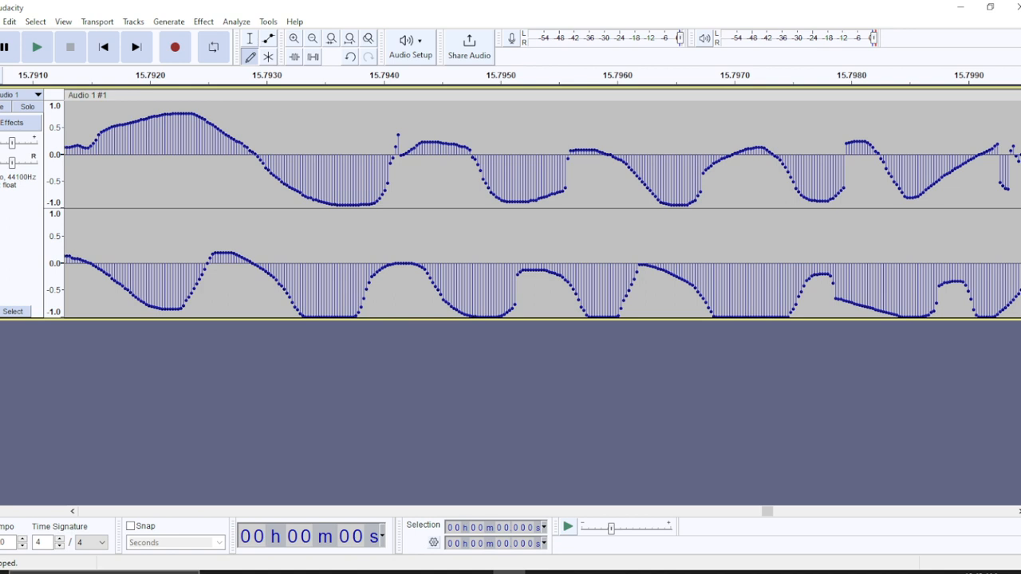
# Step: Play the recording up to about 6.9 s and redraw the upper channel's samples as large waves between about 6.895 and 6.9015 s
pyautogui.click(36, 48)
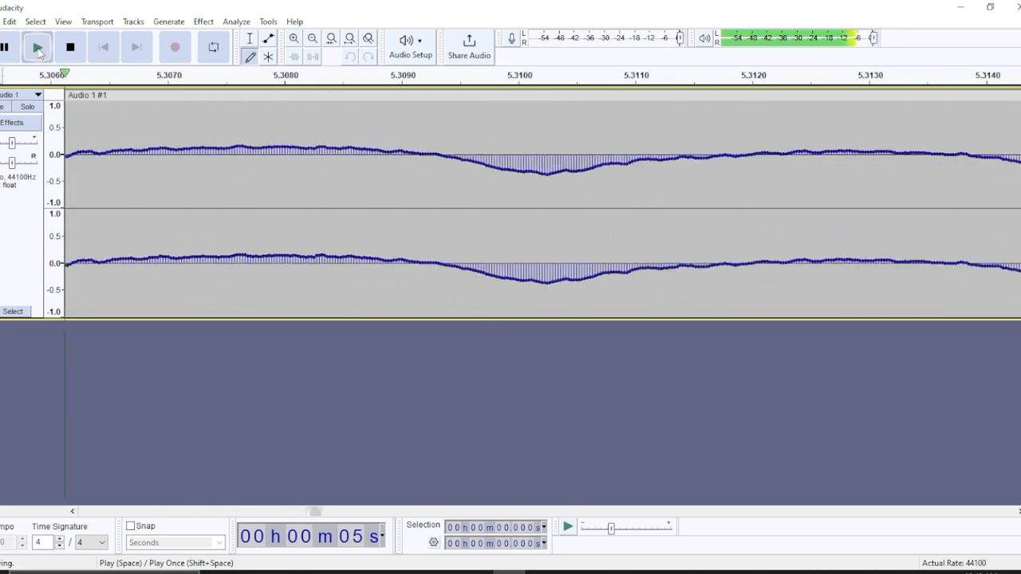
pyautogui.click(70, 49)
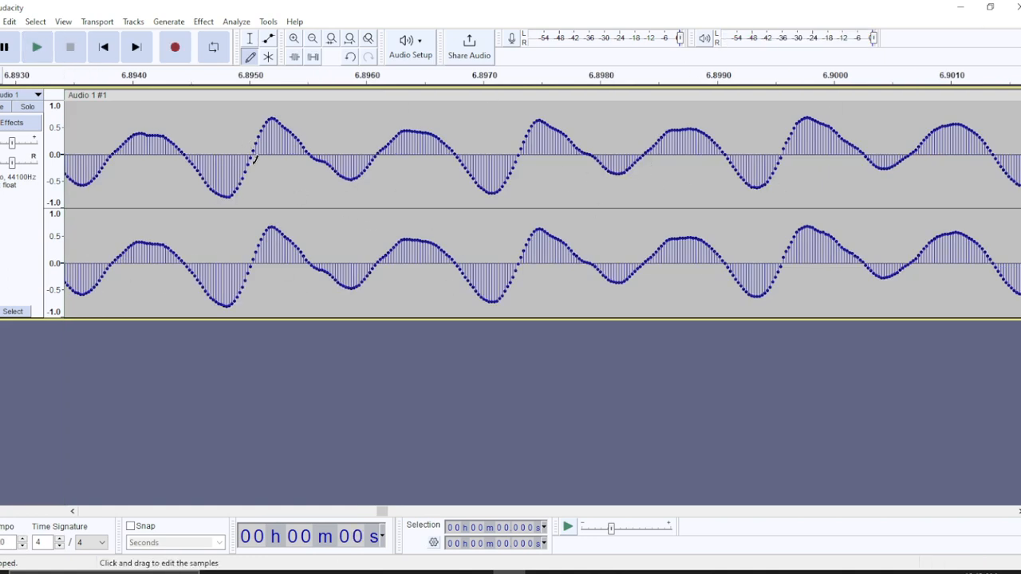
pyautogui.moveTo(272, 128)
pyautogui.mouseDown()
pyautogui.moveTo(312, 191)
pyautogui.moveTo(365, 198)
pyautogui.moveTo(430, 139)
pyautogui.moveTo(536, 202)
pyautogui.moveTo(667, 247)
pyautogui.moveTo(759, 132)
pyautogui.moveTo(858, 209)
pyautogui.mouseUp()
pyautogui.moveTo(891, 251)
pyautogui.mouseDown()
pyautogui.moveTo(959, 167)
pyautogui.moveTo(1019, 174)
pyautogui.mouseUp()
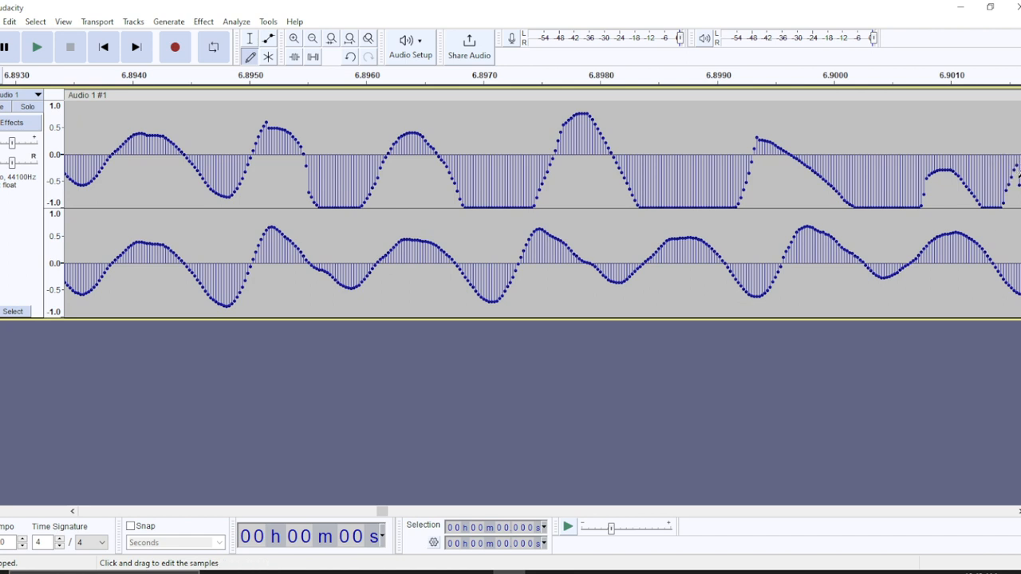